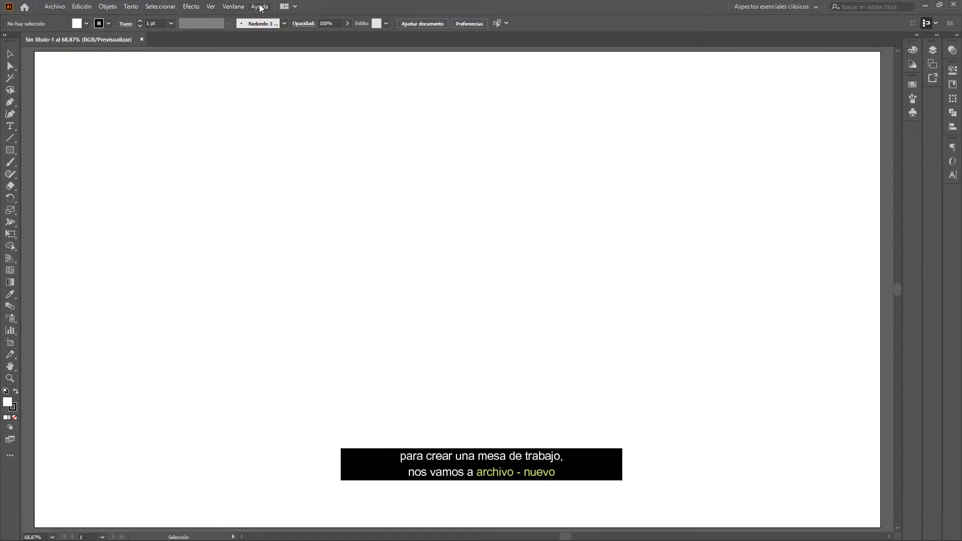
- Create a new 1920 x 1080 px document in RGB color mode with raster effects set to Alta (300 ppp)
{"action": "left_click", "coordinate": [60, 6]}
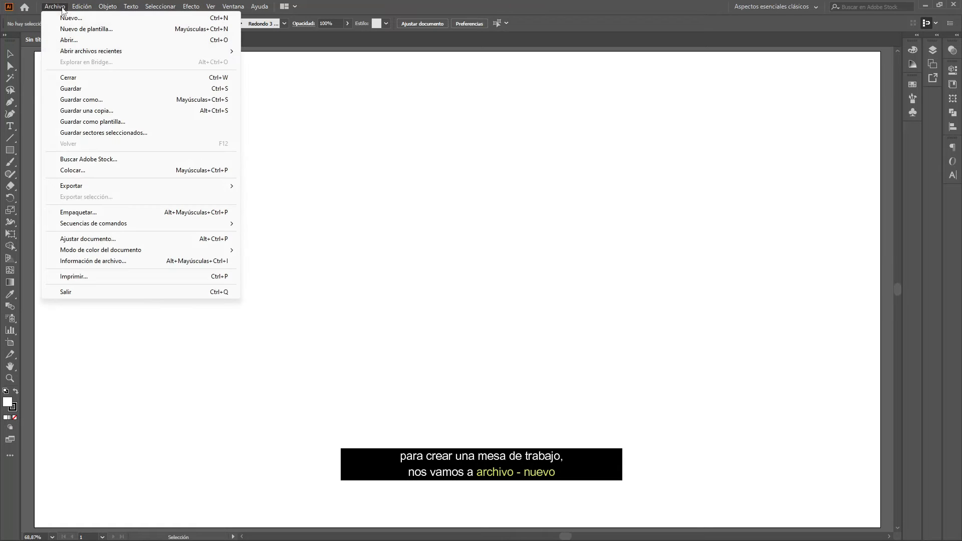
{"action": "left_click", "coordinate": [139, 21]}
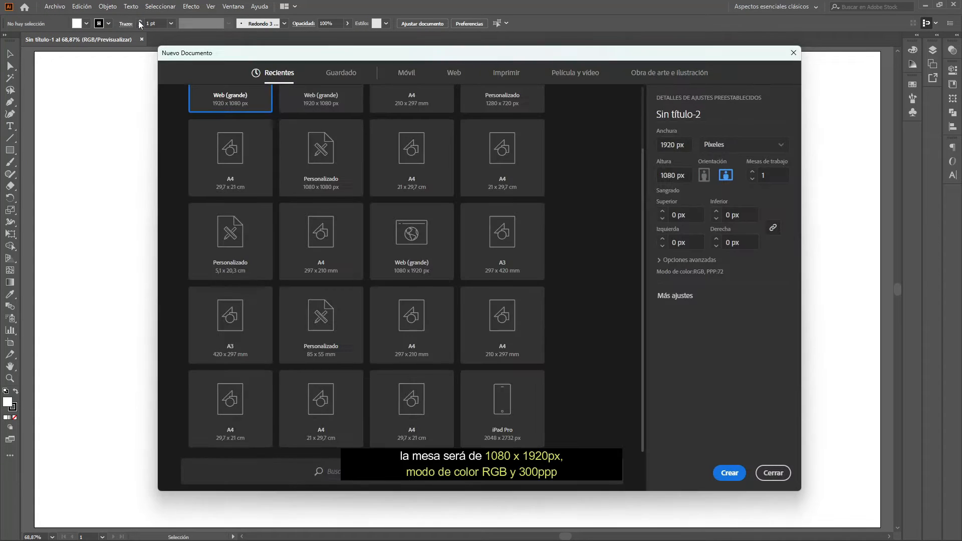
{"action": "scroll", "coordinate": [266, 186], "scroll_direction": "up", "scroll_amount": 2}
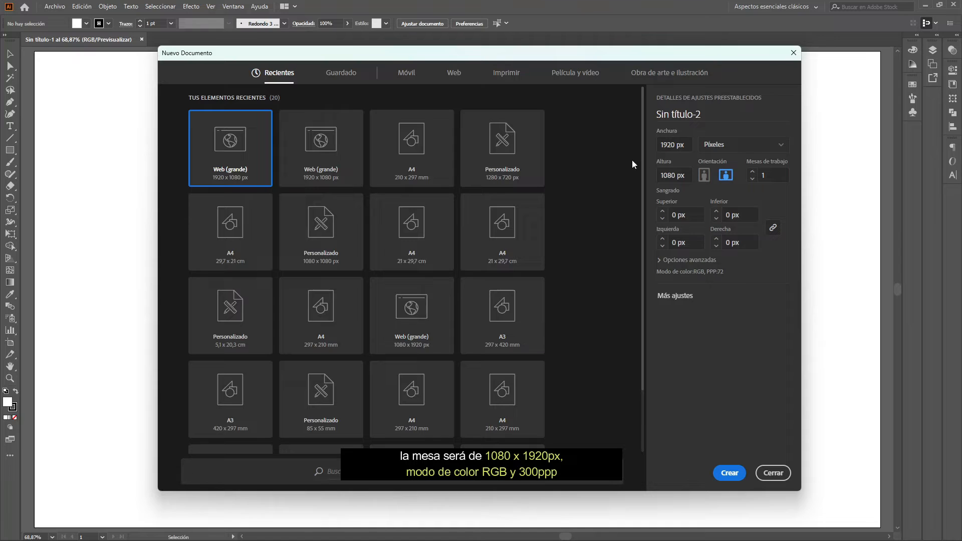
{"action": "left_click", "coordinate": [687, 148]}
{"action": "left_click", "coordinate": [688, 176]}
{"action": "left_click", "coordinate": [659, 259]}
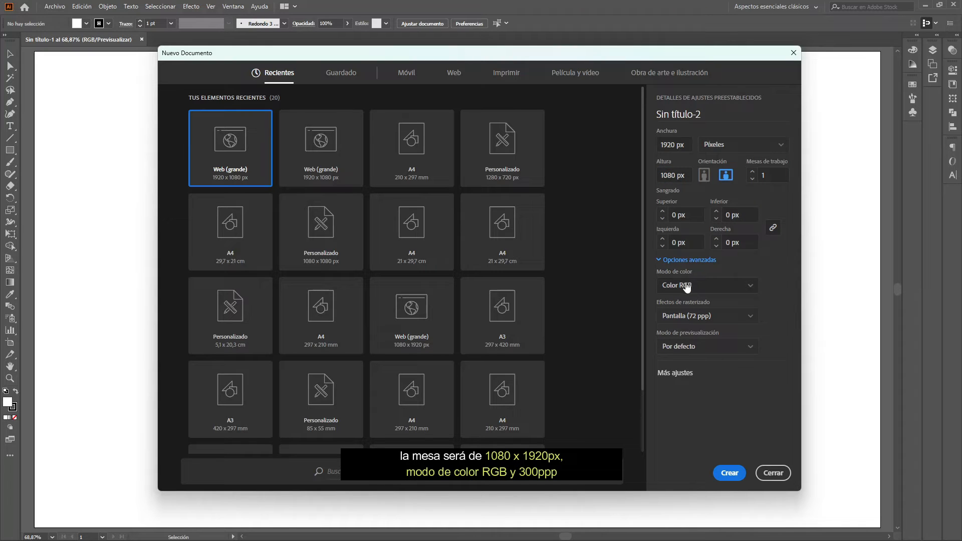
{"action": "left_click", "coordinate": [711, 316]}
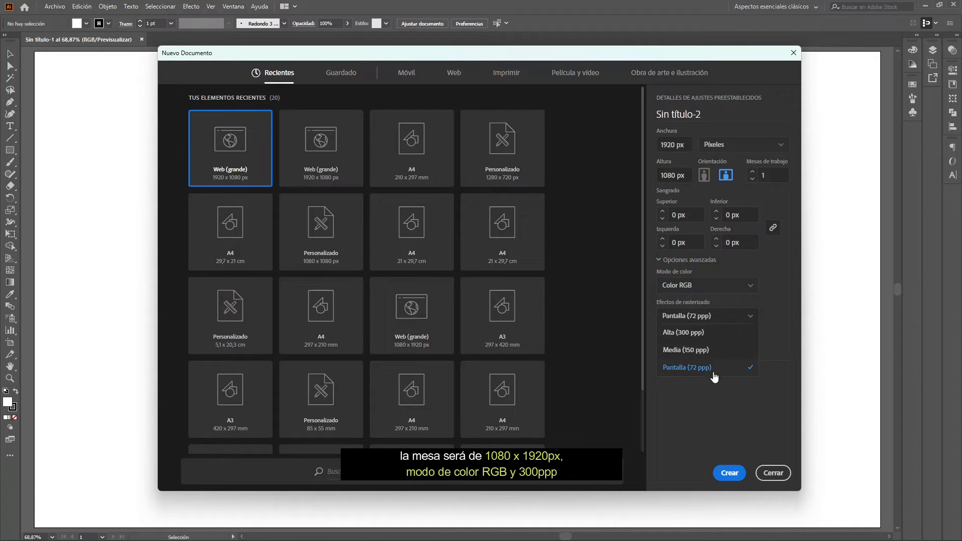
{"action": "left_click", "coordinate": [731, 333]}
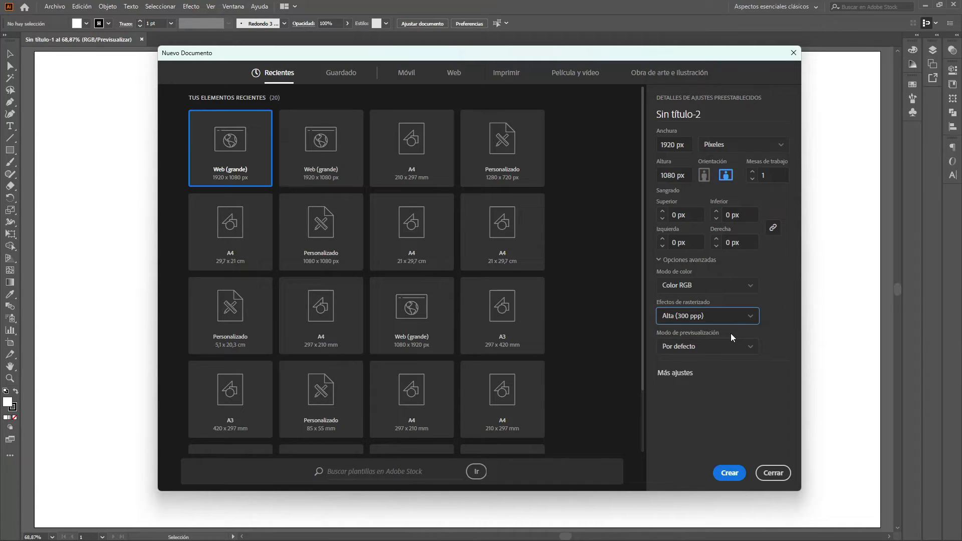
{"action": "left_click", "coordinate": [728, 474]}
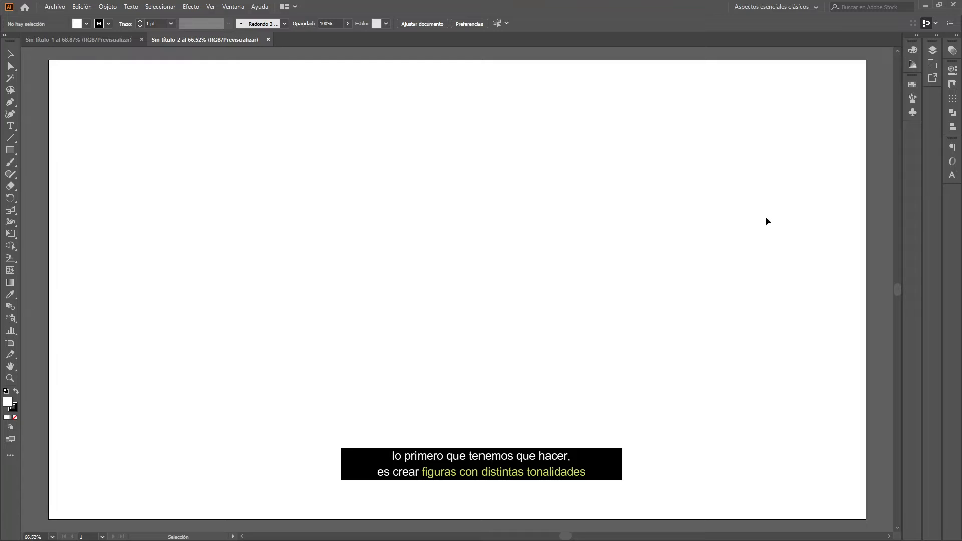
- Expand the collapsed transparency, align and paragraph panels and fit the artboard in the window
{"action": "left_click", "coordinate": [952, 42]}
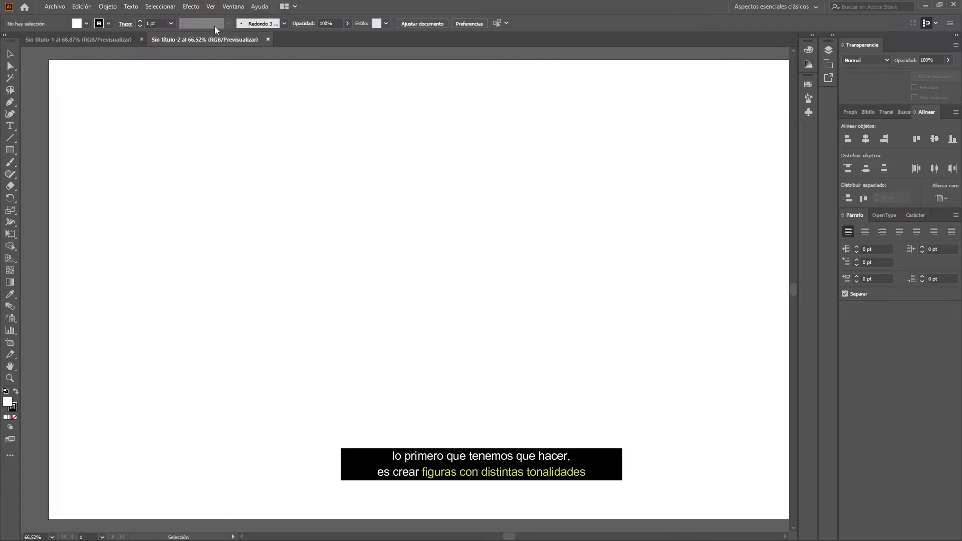
{"action": "left_click", "coordinate": [211, 7]}
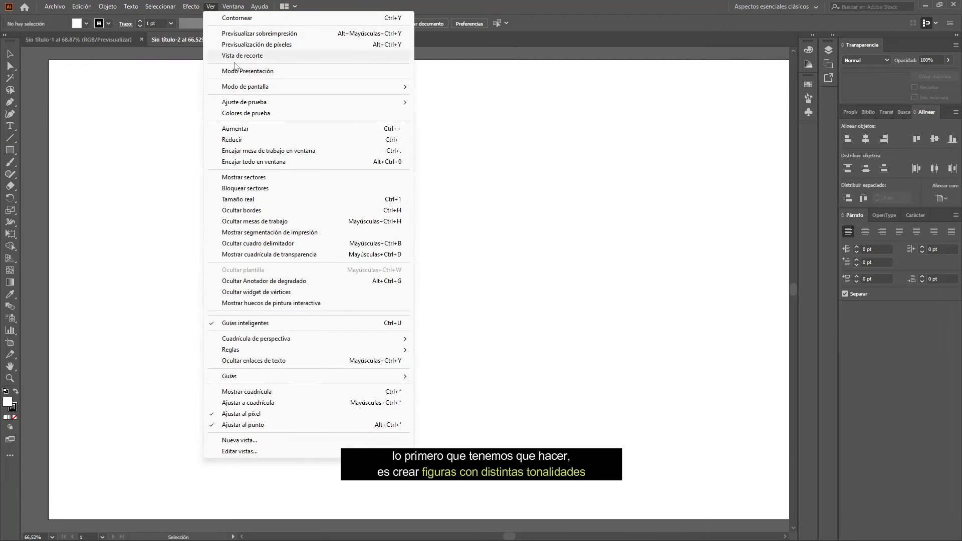
{"action": "left_click", "coordinate": [323, 152]}
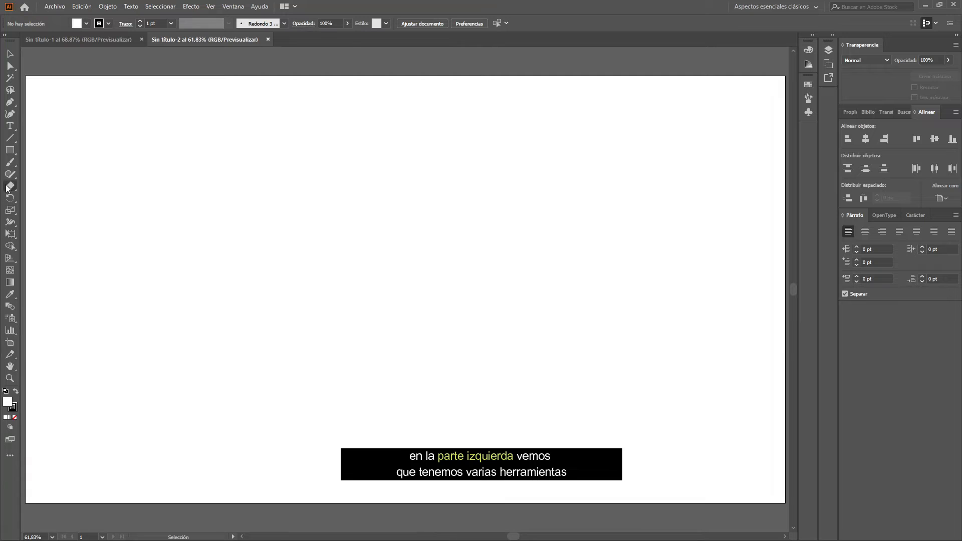
- Draw a square of about 134 px with the Rectangle tool near the artboard's left side, around mid-height
{"action": "left_click", "coordinate": [11, 152]}
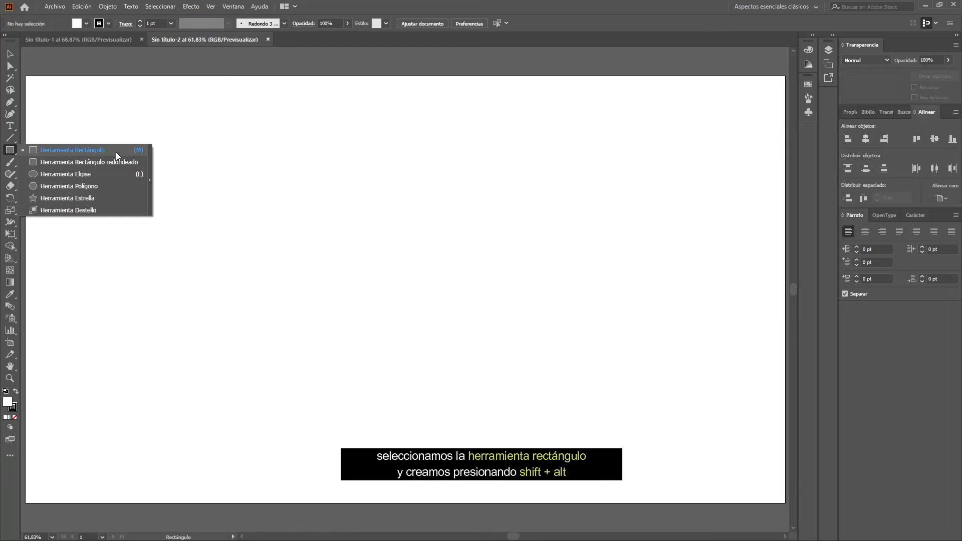
{"action": "left_click", "coordinate": [117, 154]}
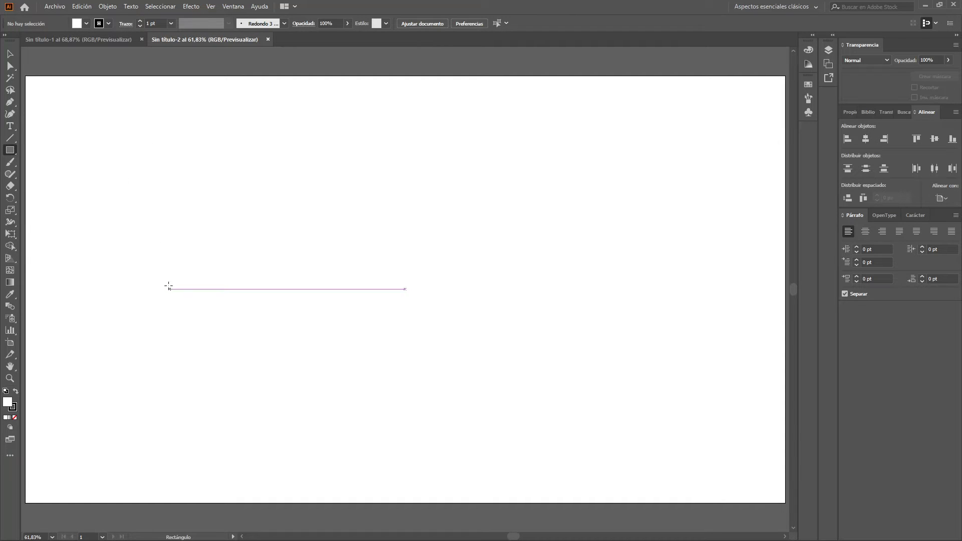
{"action": "left_click_drag", "start_coordinate": [133, 274], "coordinate": [151, 296]}
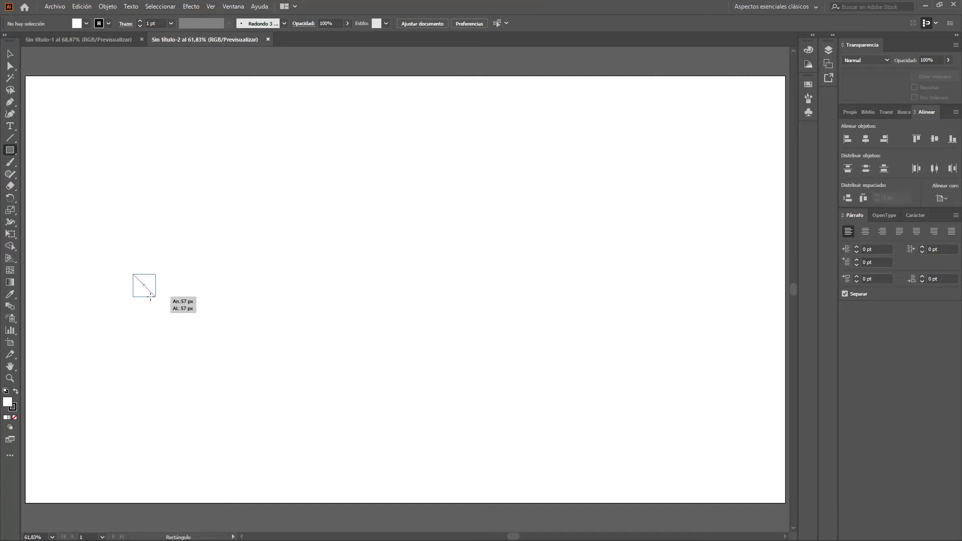
{"action": "left_click_drag", "start_coordinate": [150, 296], "coordinate": [154, 301]}
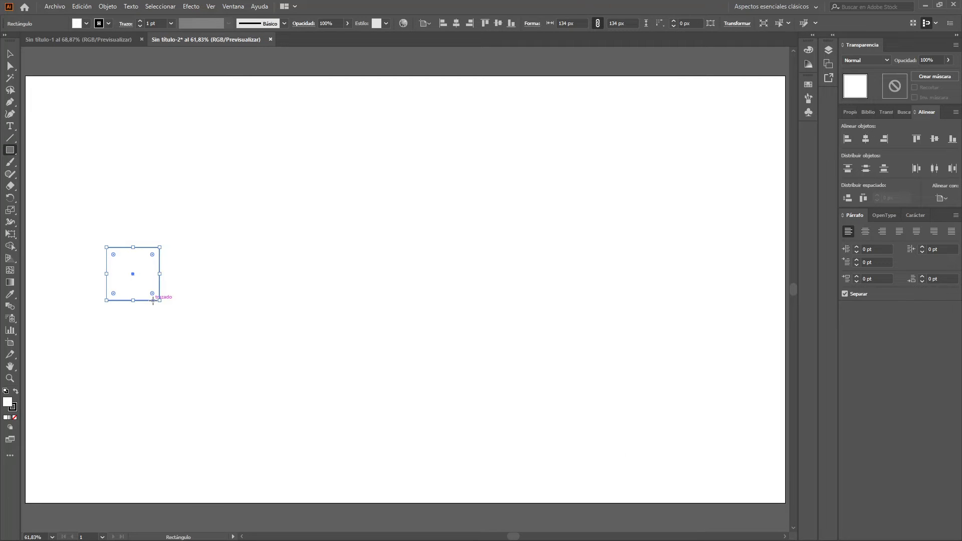
- Fill the square with black and deselect it
{"action": "left_click", "coordinate": [9, 54]}
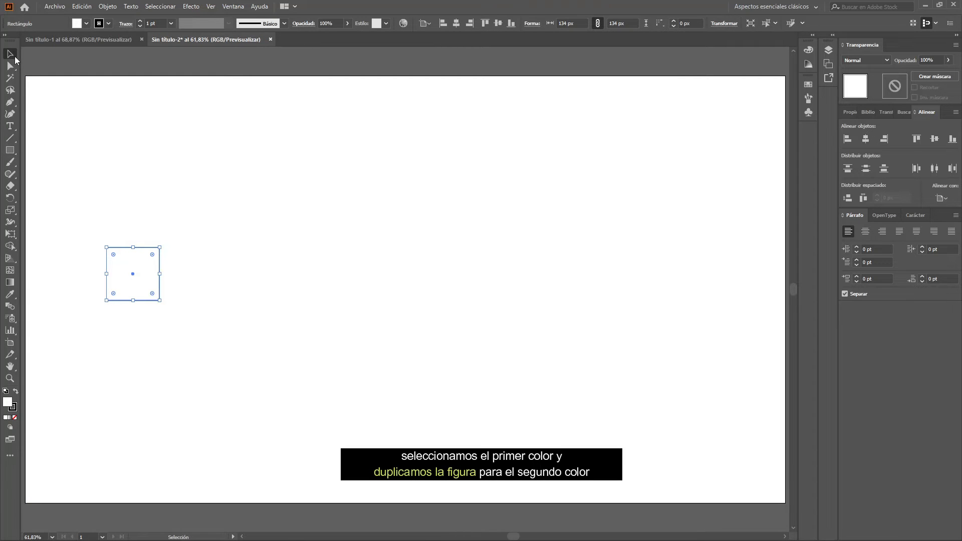
{"action": "left_click", "coordinate": [87, 23]}
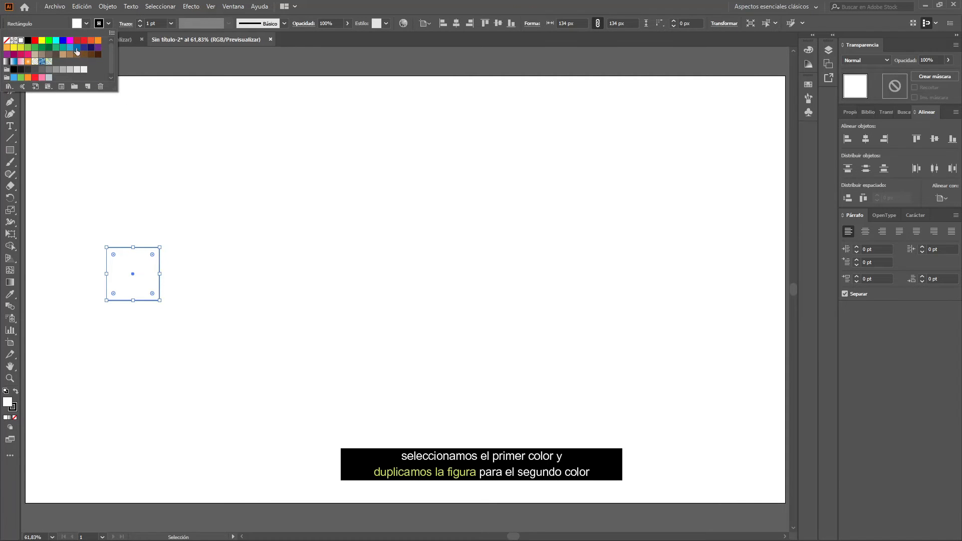
{"action": "left_click", "coordinate": [28, 40]}
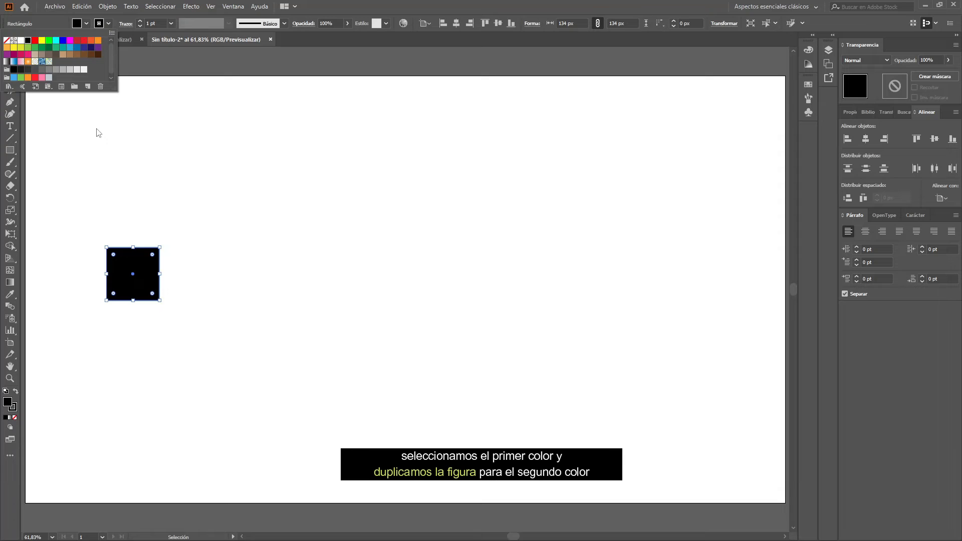
{"action": "left_click", "coordinate": [293, 243]}
{"action": "left_click", "coordinate": [293, 242]}
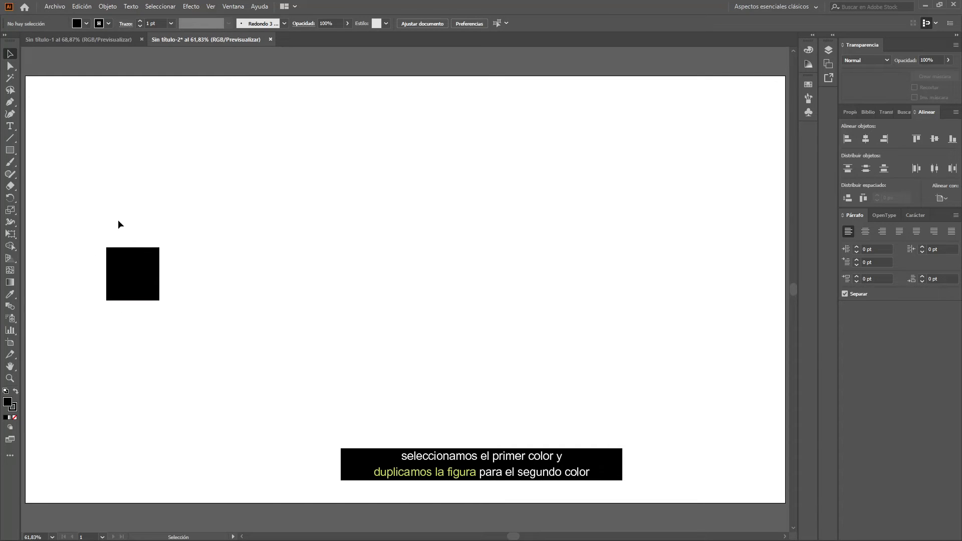
- Duplicate the black square horizontally to the artboard's right side and fill the copy with white
{"action": "left_click_drag", "start_coordinate": [140, 286], "coordinate": [690, 356]}
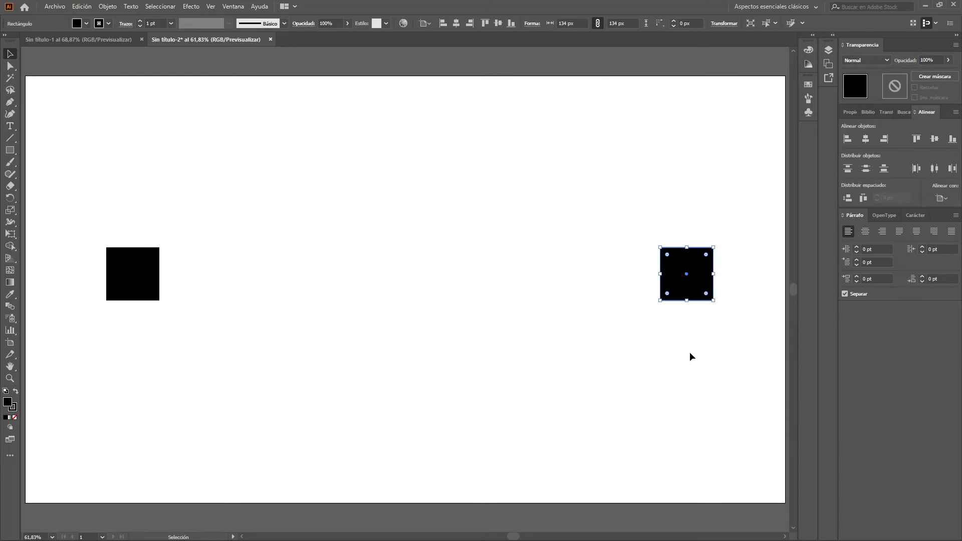
{"action": "left_click", "coordinate": [85, 24]}
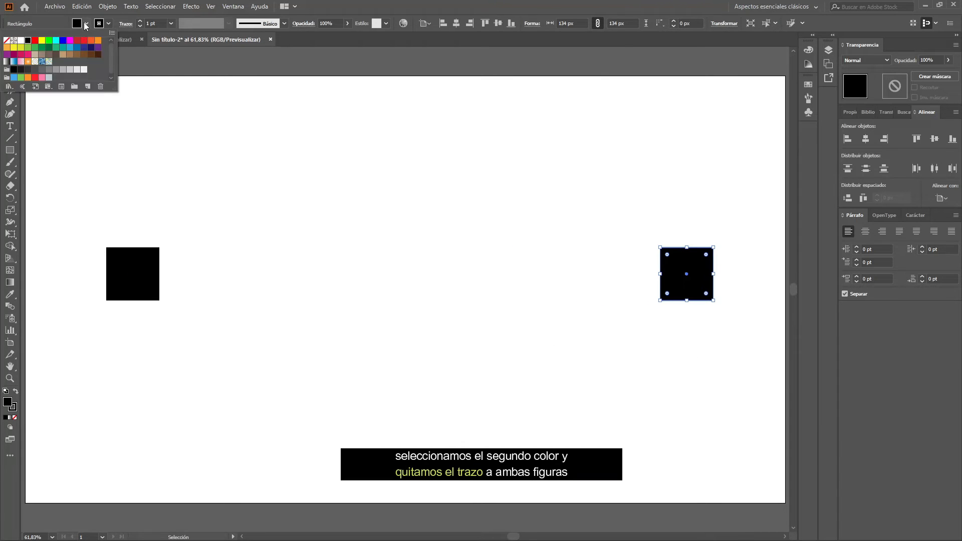
{"action": "left_click", "coordinate": [21, 40]}
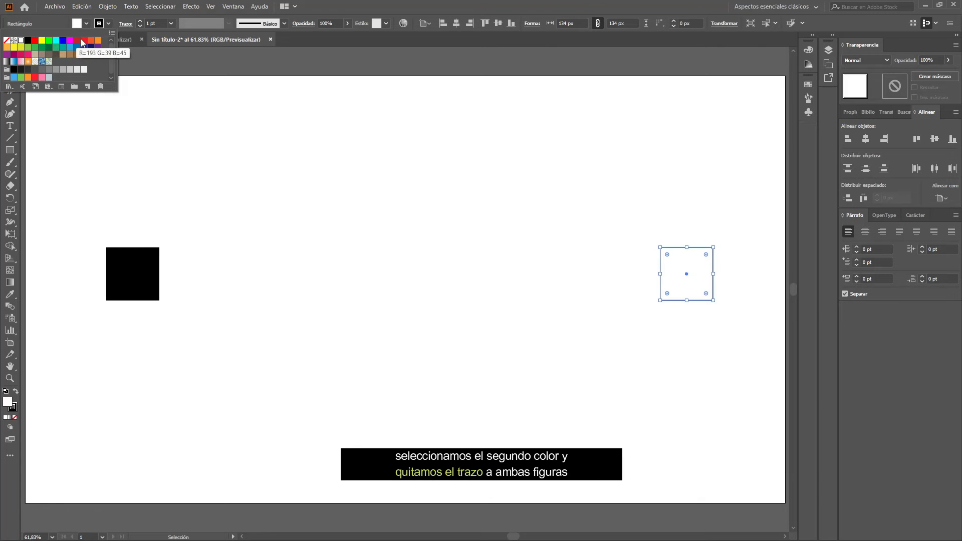
- Remove the stroke from the white square and deselect it
{"action": "left_click", "coordinate": [109, 23]}
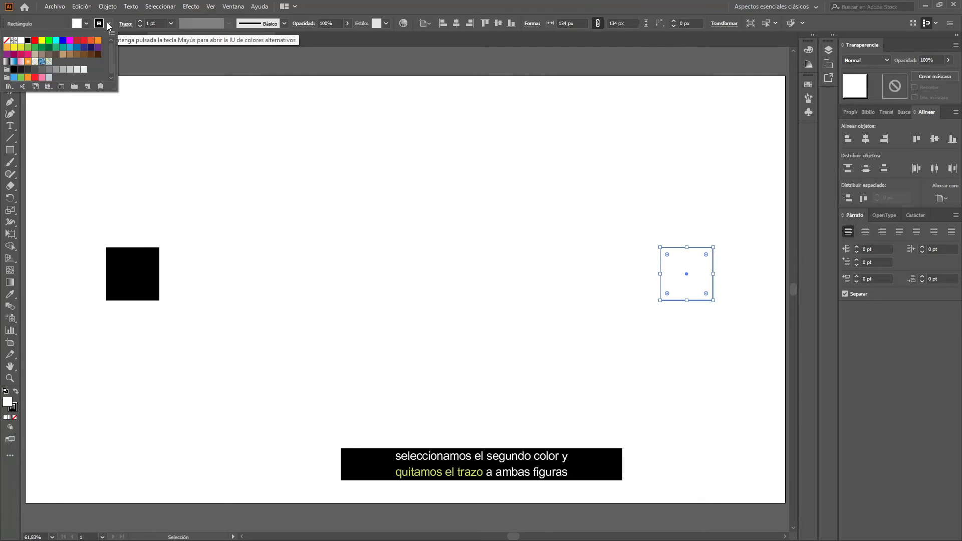
{"action": "left_click", "coordinate": [6, 40]}
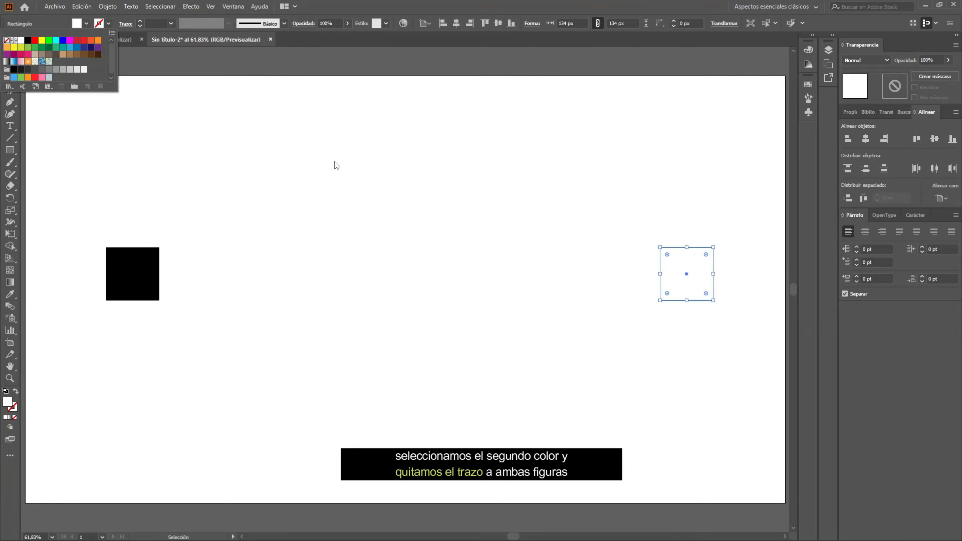
{"action": "left_click", "coordinate": [332, 164]}
{"action": "left_click", "coordinate": [390, 192]}
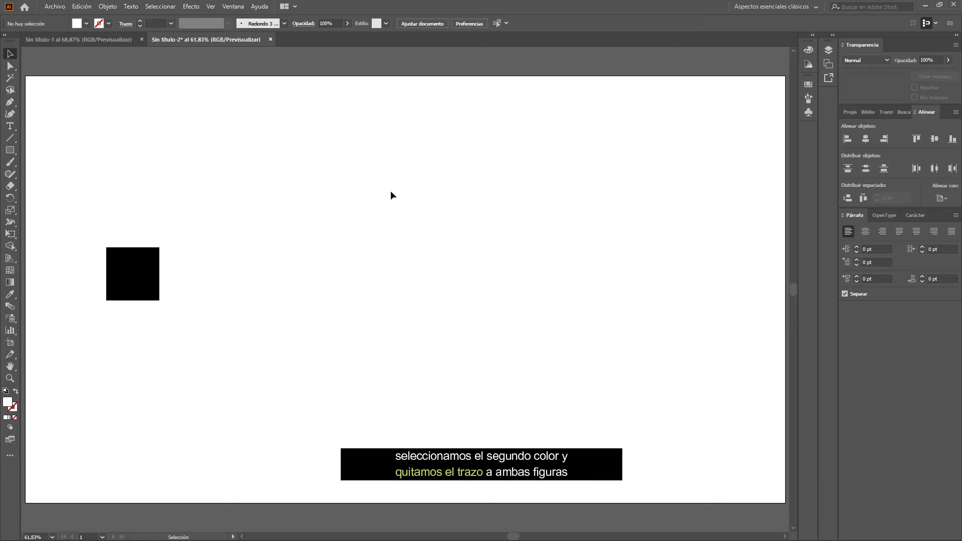
- Remove the stroke from the black square, collapse the color panel and deselect the square
{"action": "left_click", "coordinate": [149, 277]}
{"action": "left_click", "coordinate": [15, 408]}
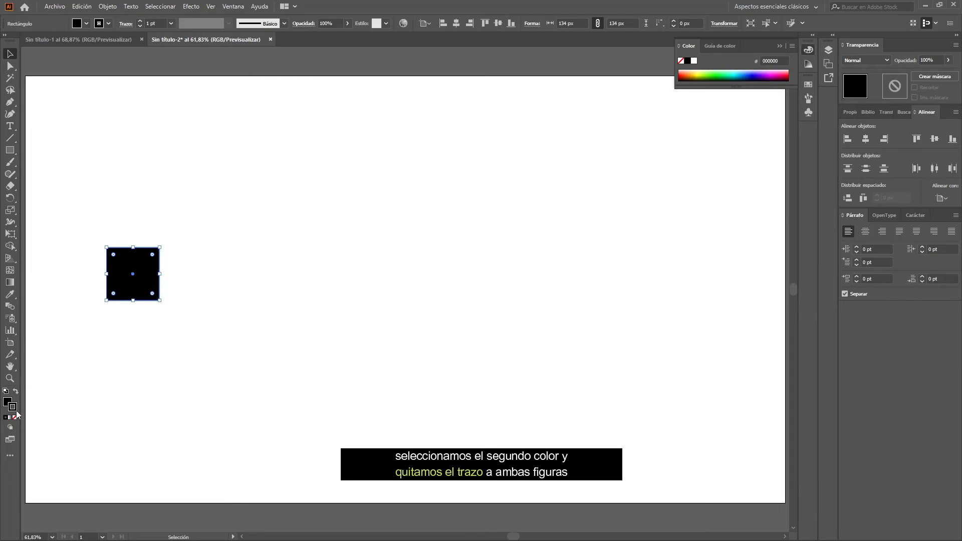
{"action": "left_click", "coordinate": [14, 417]}
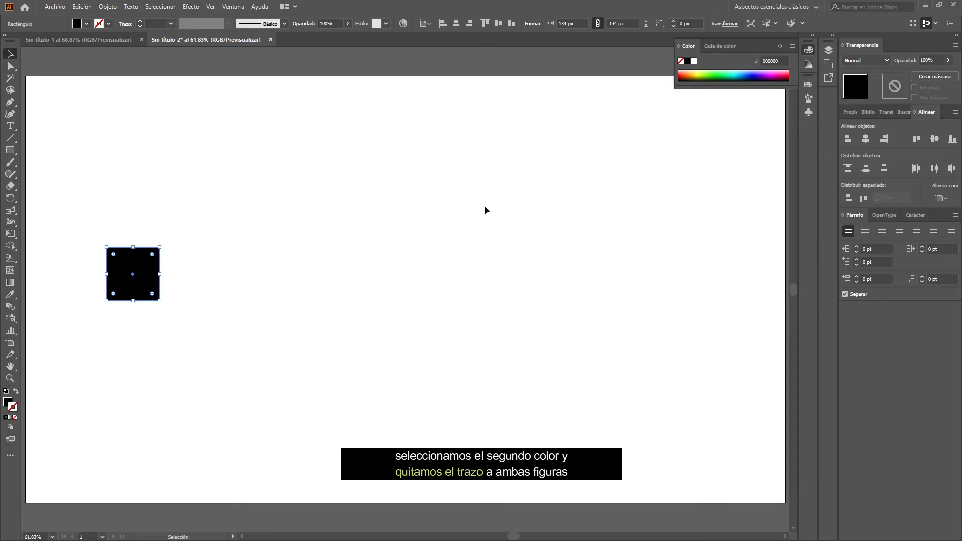
{"action": "left_click", "coordinate": [780, 46]}
{"action": "left_click", "coordinate": [578, 141]}
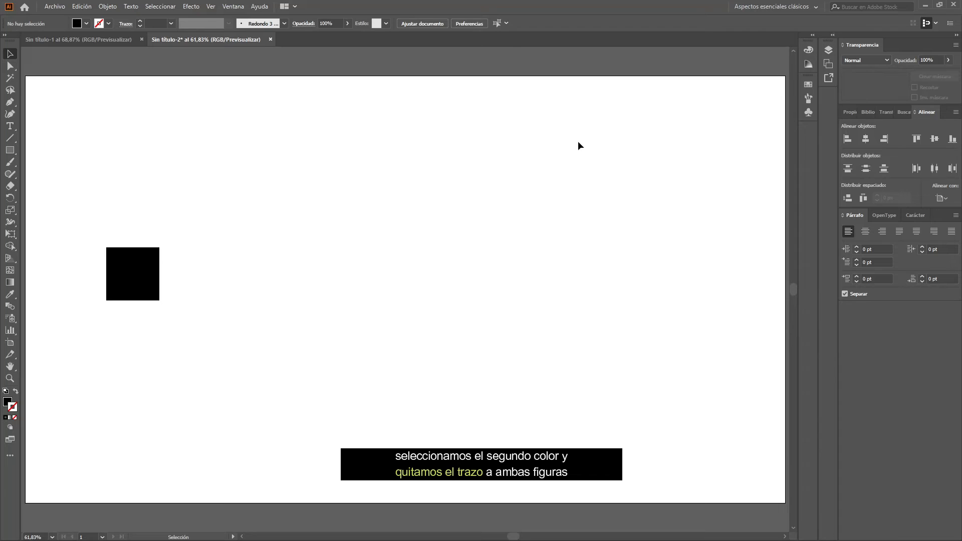
- Select both squares and center them vertically on the artboard
{"action": "left_click_drag", "start_coordinate": [625, 244], "coordinate": [678, 309]}
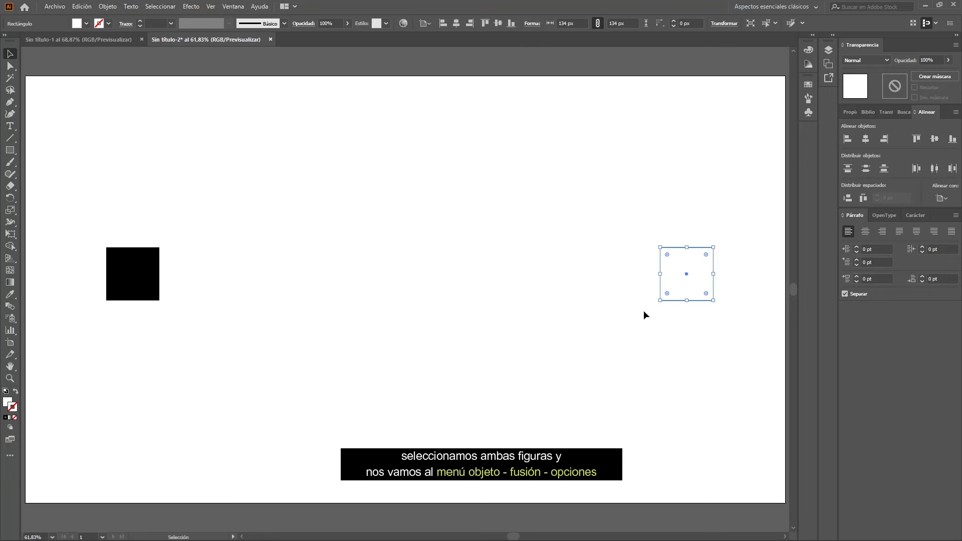
{"action": "left_click", "coordinate": [157, 293], "text": "shift"}
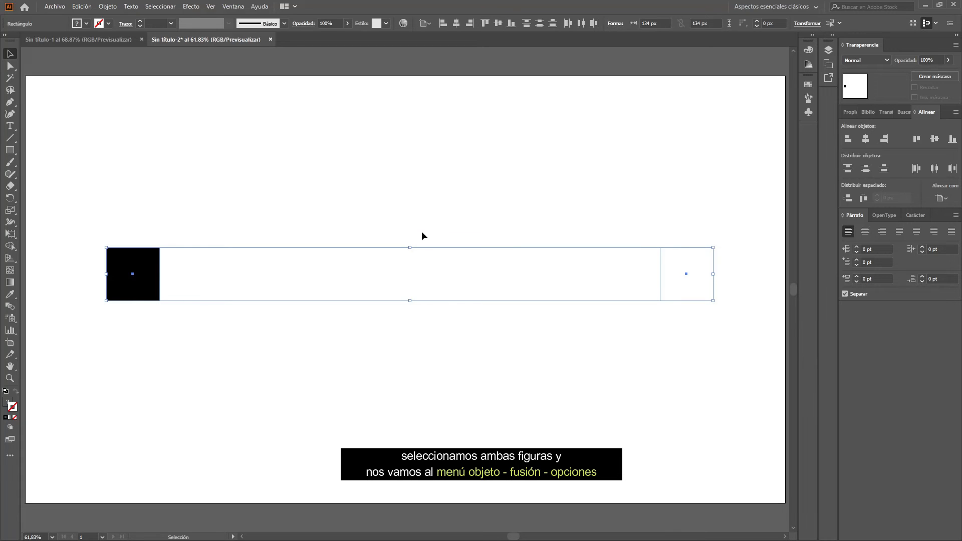
{"action": "left_click", "coordinate": [498, 25]}
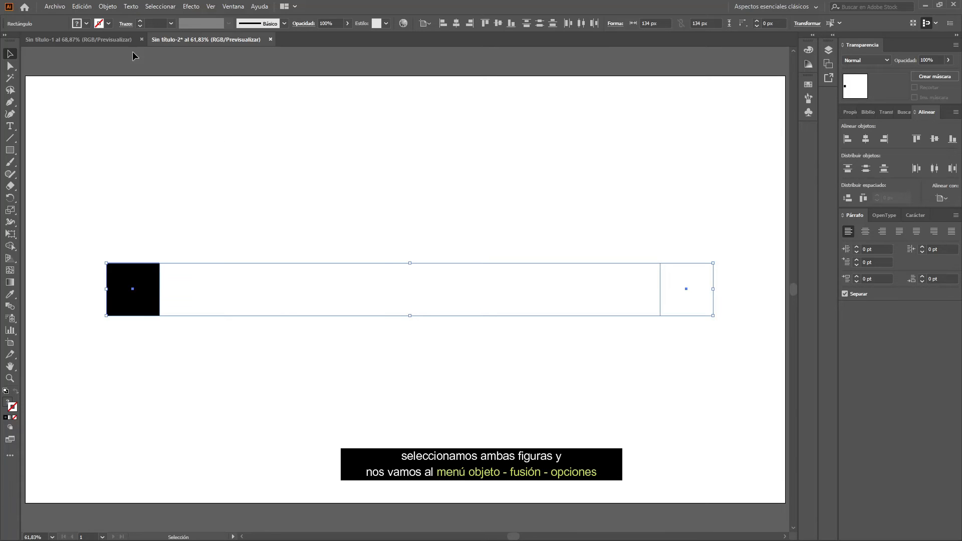
- Set the blend options spacing to specified steps (Pasos especificados) with a value of 5
{"action": "left_click", "coordinate": [116, 9]}
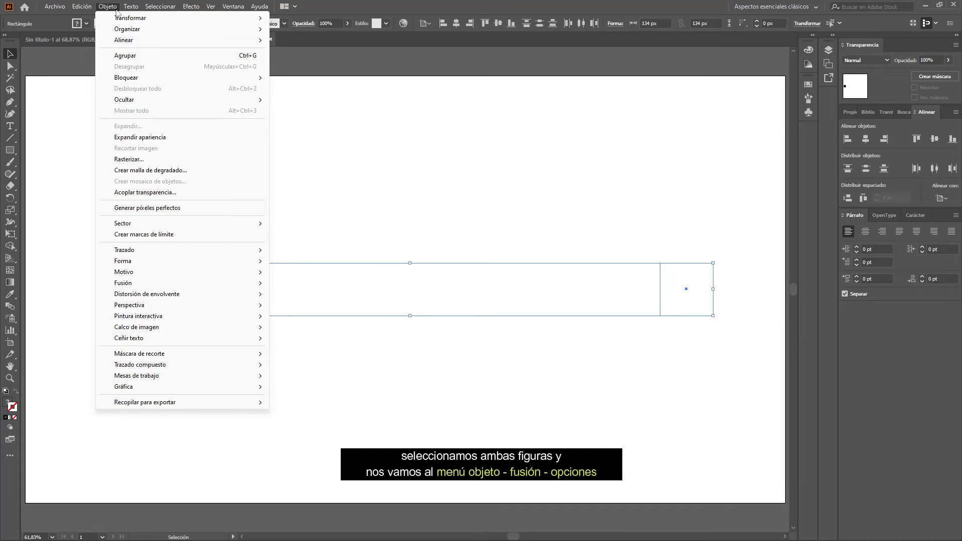
{"action": "mouse_move", "coordinate": [192, 286]}
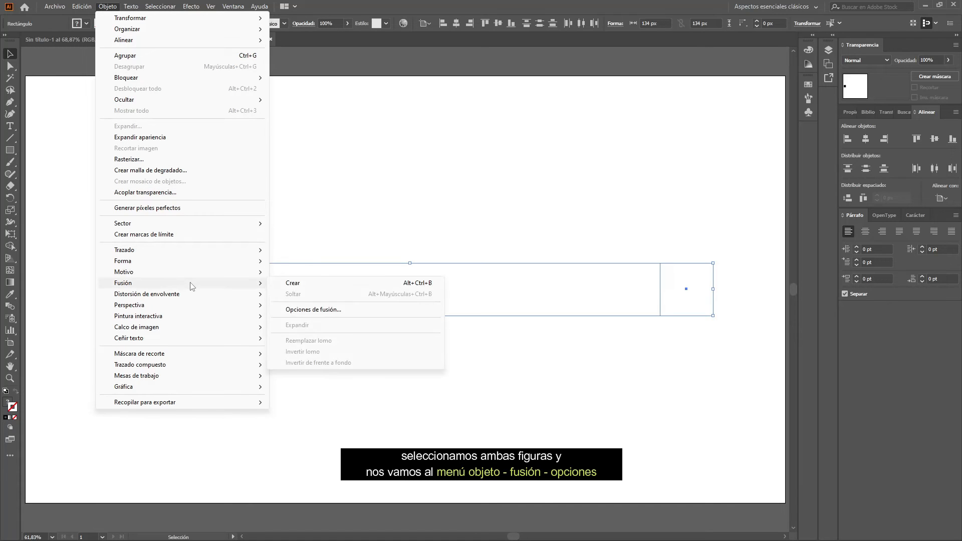
{"action": "left_click", "coordinate": [390, 310]}
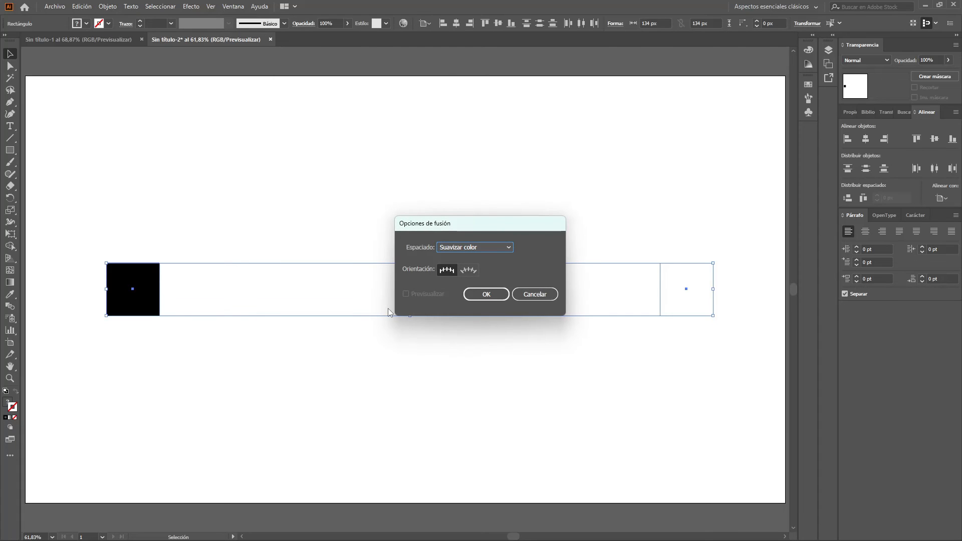
{"action": "left_click_drag", "start_coordinate": [473, 225], "coordinate": [416, 154]}
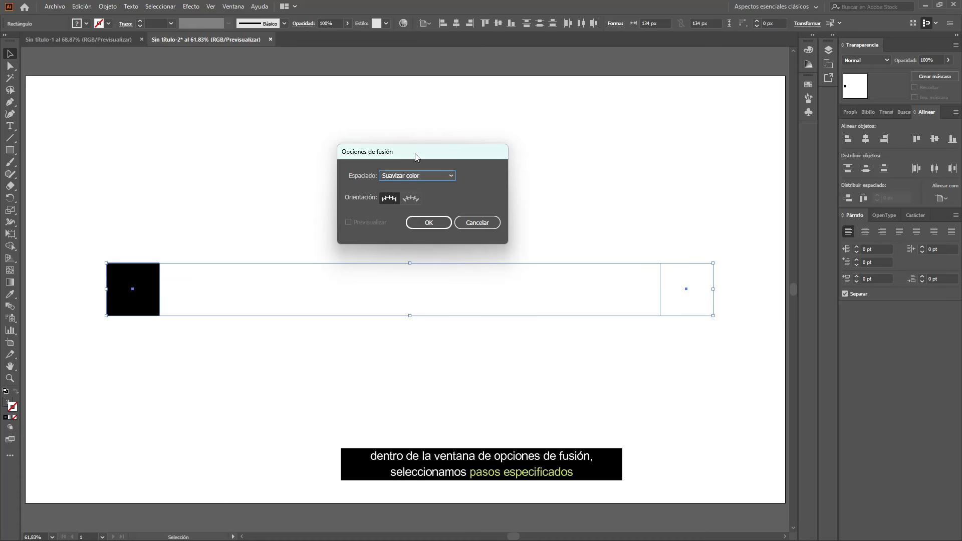
{"action": "left_click", "coordinate": [414, 175]}
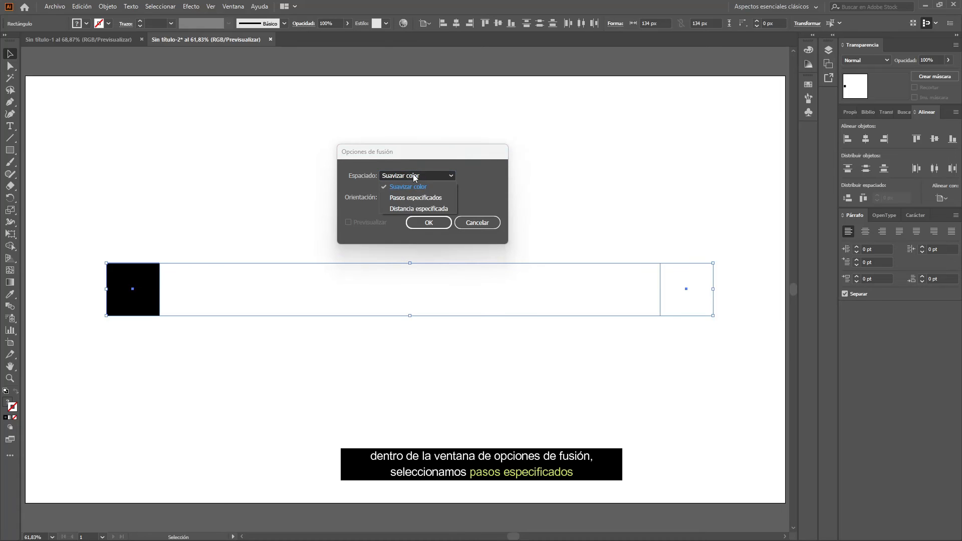
{"action": "left_click", "coordinate": [440, 200]}
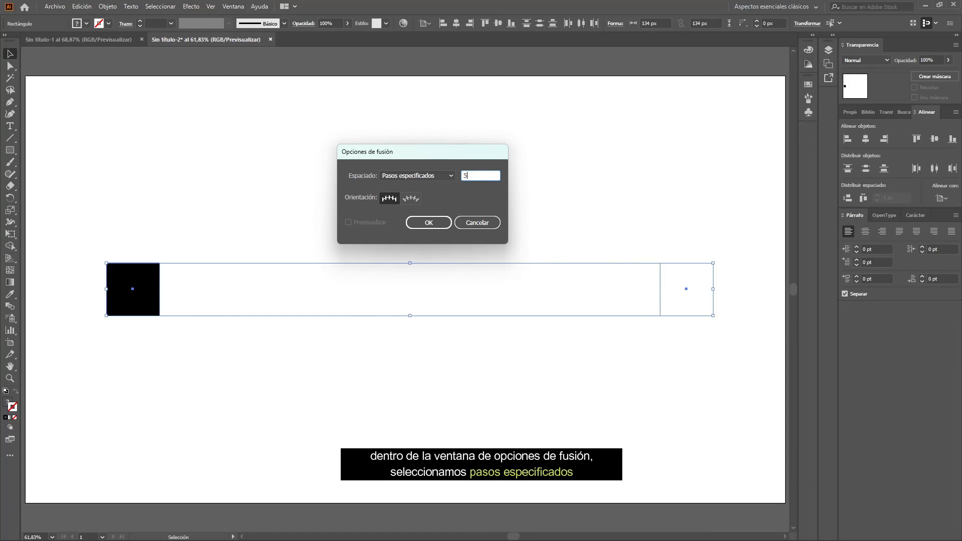
{"action": "left_click", "coordinate": [438, 223]}
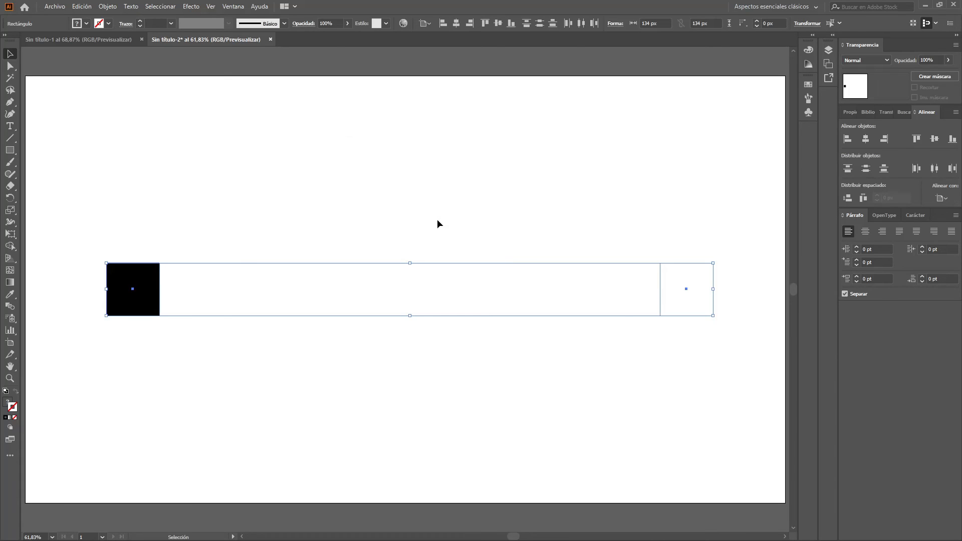
- Create the blend between the black and white squares and deselect the result
{"action": "left_click", "coordinate": [107, 6]}
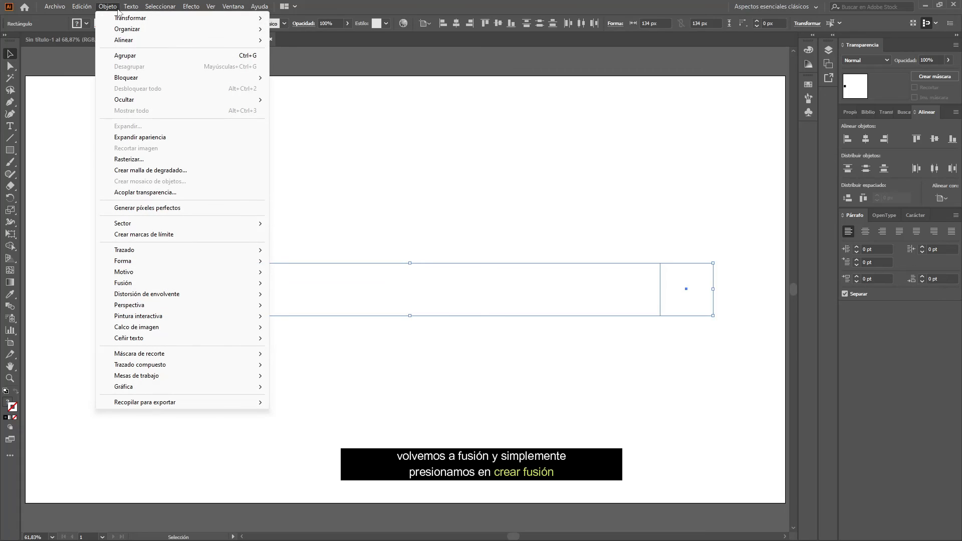
{"action": "mouse_move", "coordinate": [220, 287]}
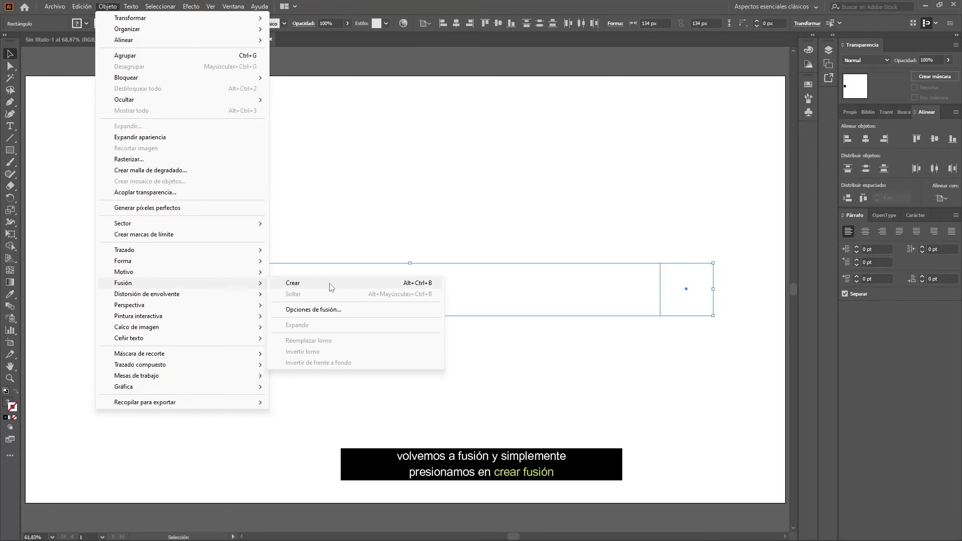
{"action": "left_click", "coordinate": [377, 284]}
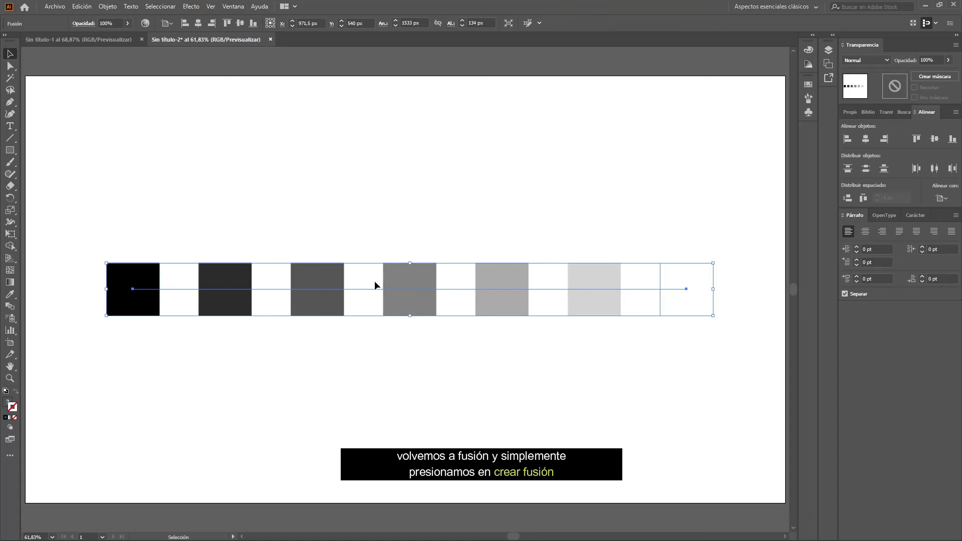
{"action": "left_click", "coordinate": [409, 234]}
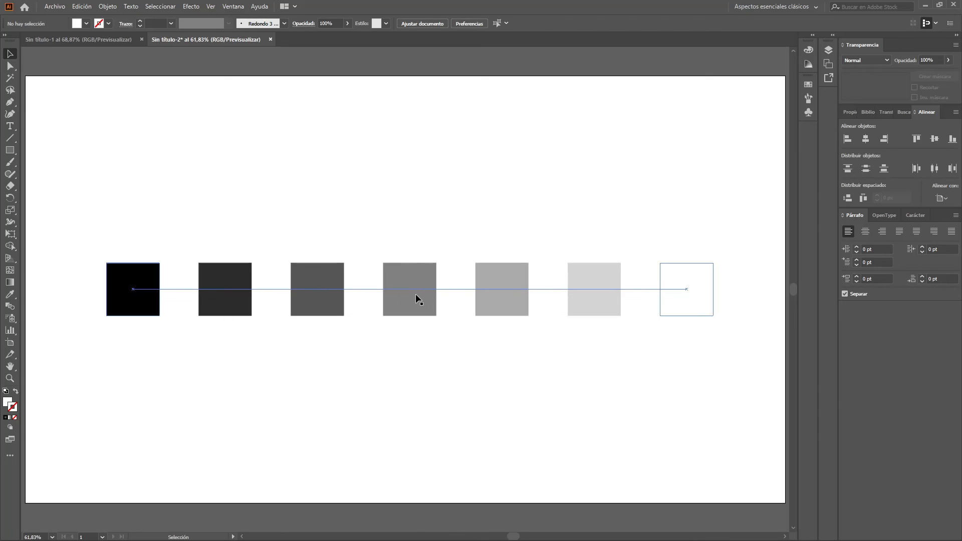
{"action": "left_click", "coordinate": [417, 346]}
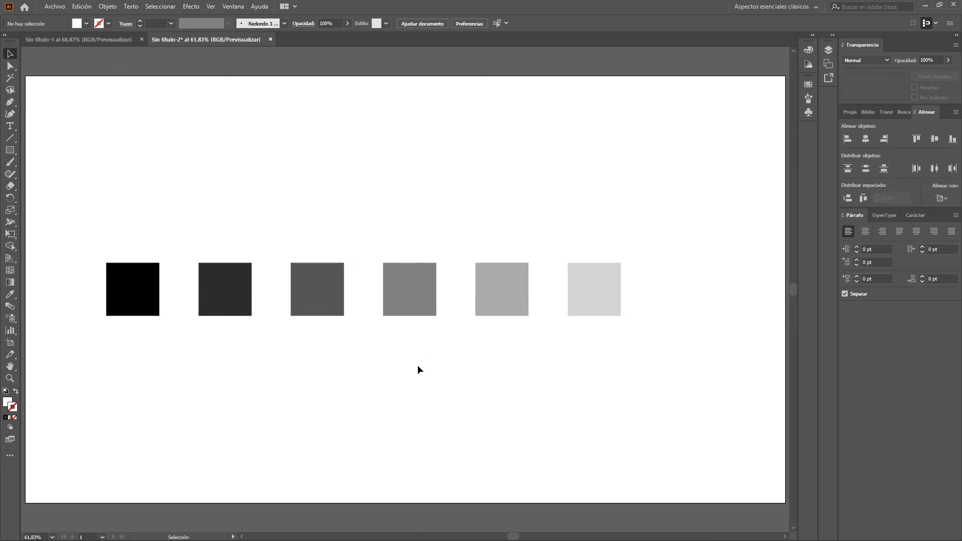